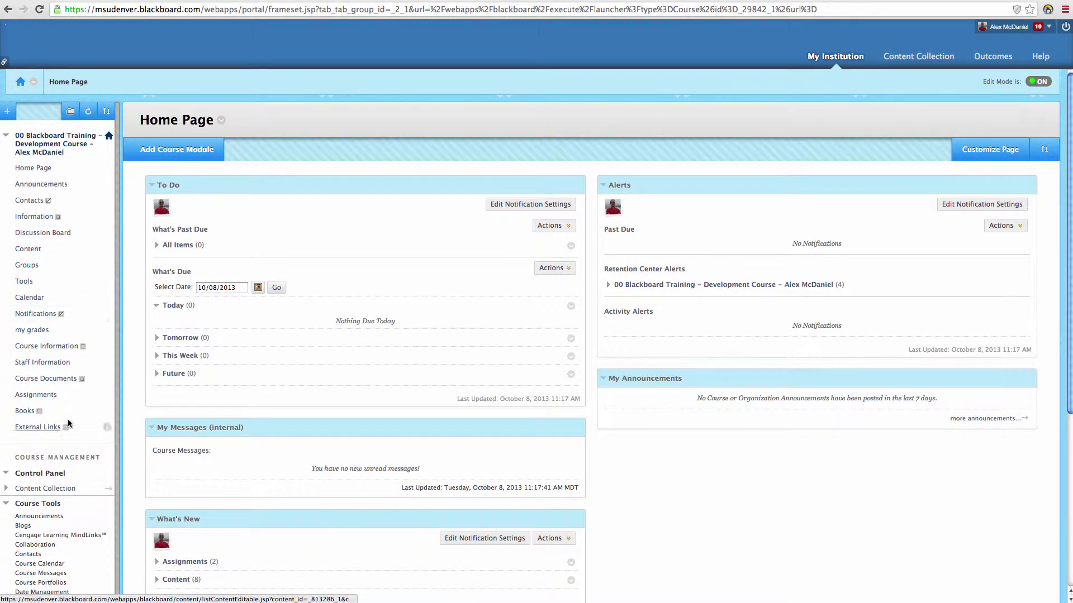
- Collapse the expanded Course Tools section in the course's control panel
scroll(23, 500, "down", 2)
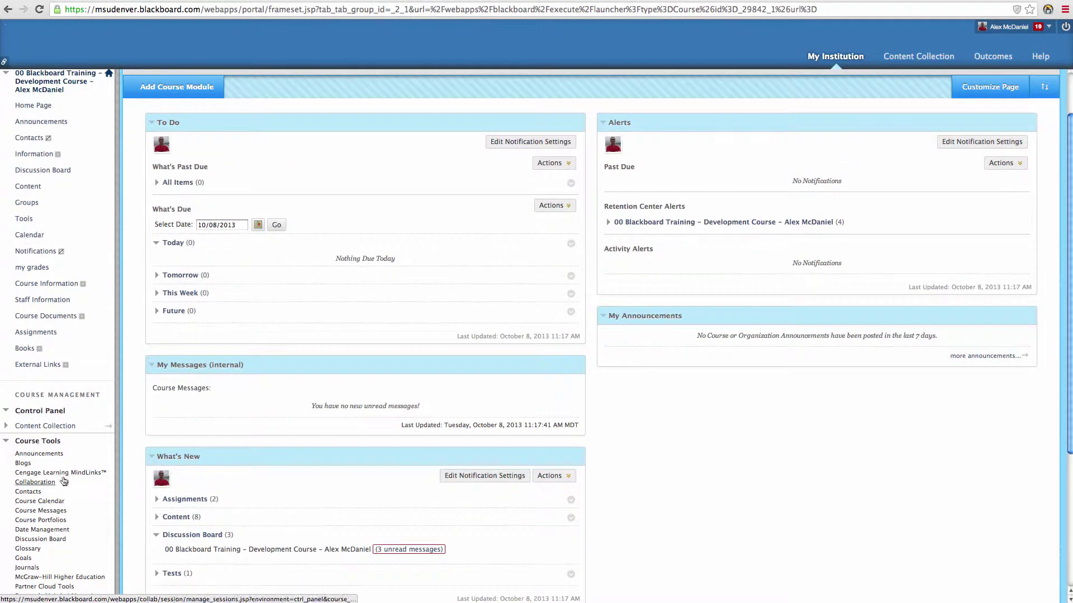
scroll(64, 483, "down", 1)
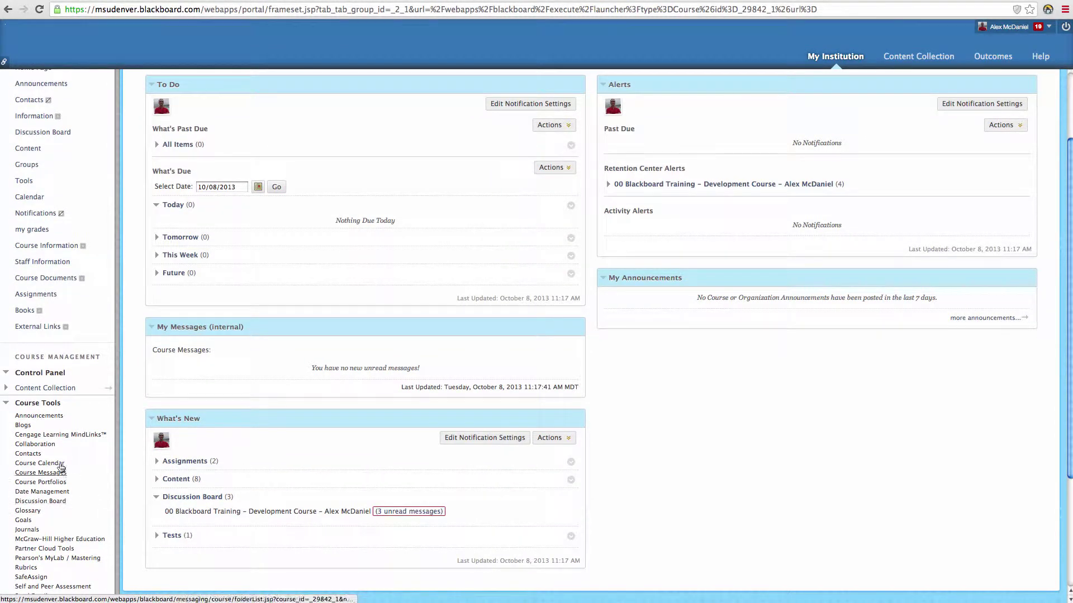
left_click(6, 402)
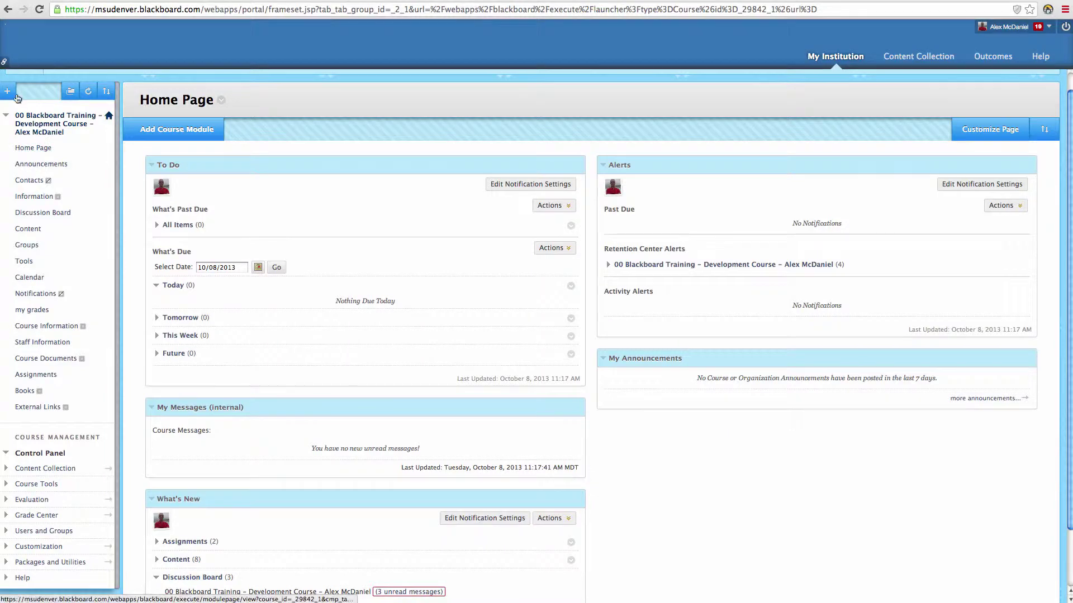
left_click(8, 92)
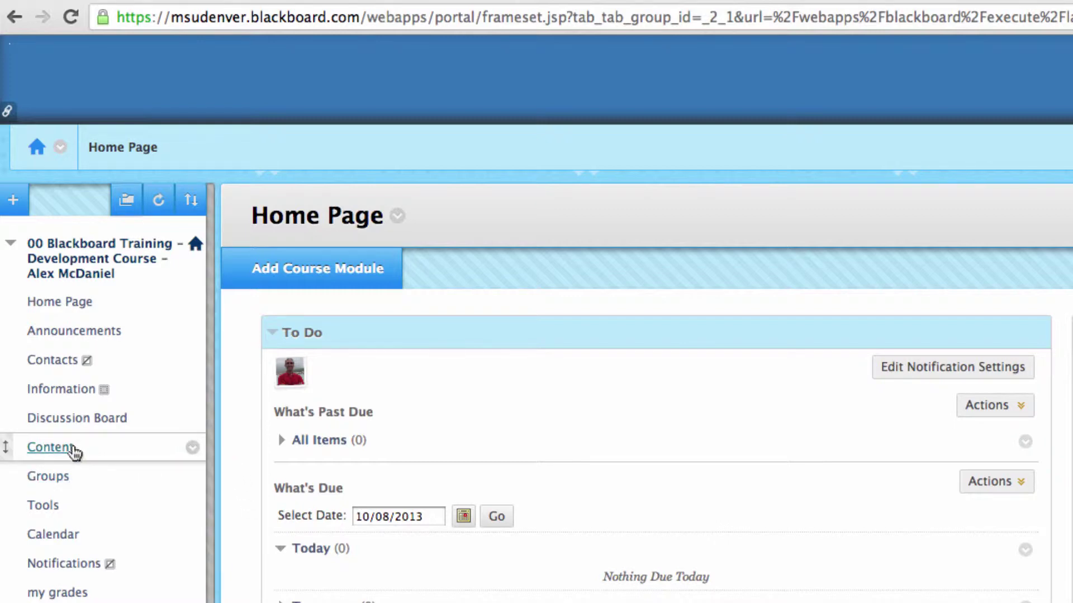
- In the Content area's demo module, start a discussion board link that targets the main Discussion Board page
left_click(71, 450)
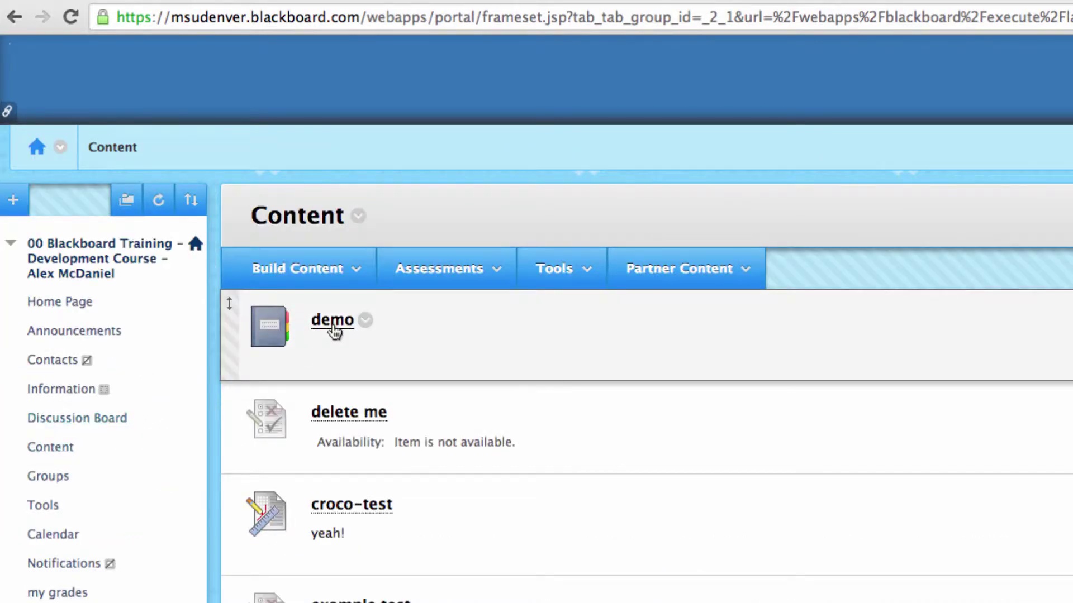
left_click(334, 329)
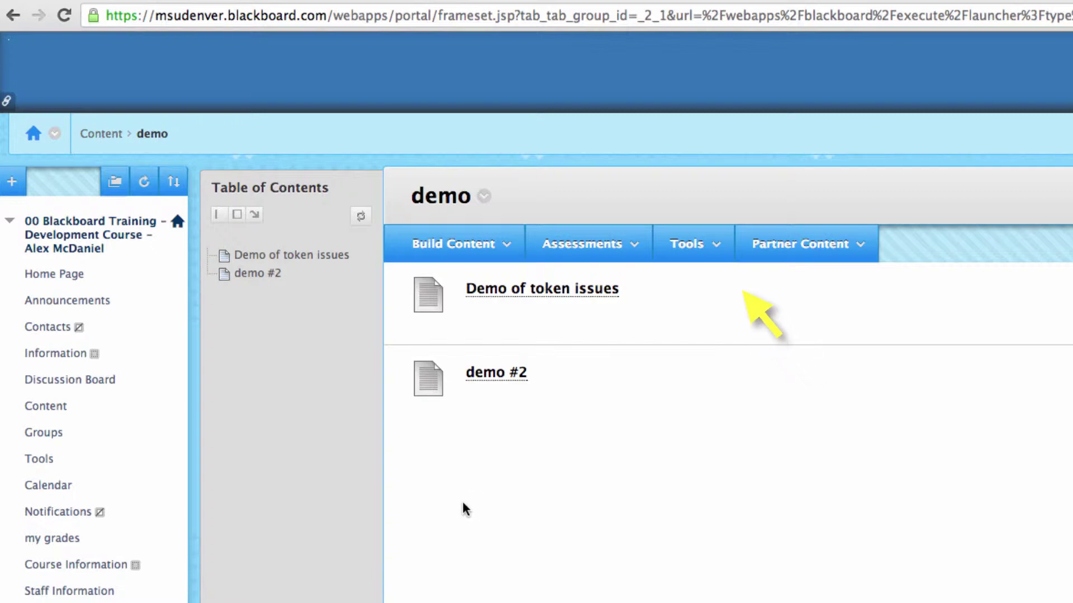
left_click(724, 254)
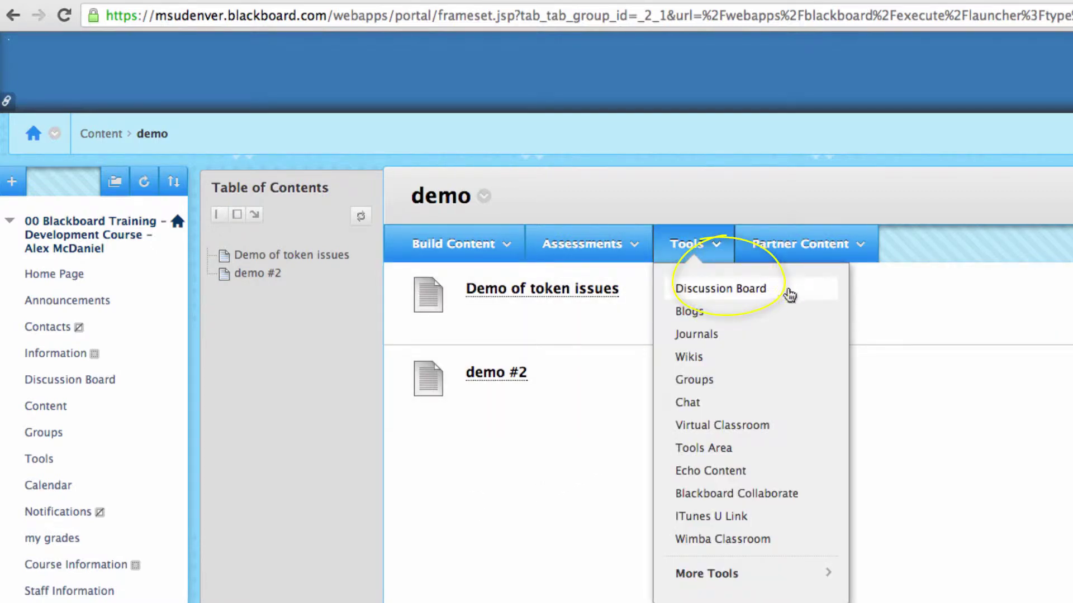
left_click(789, 293)
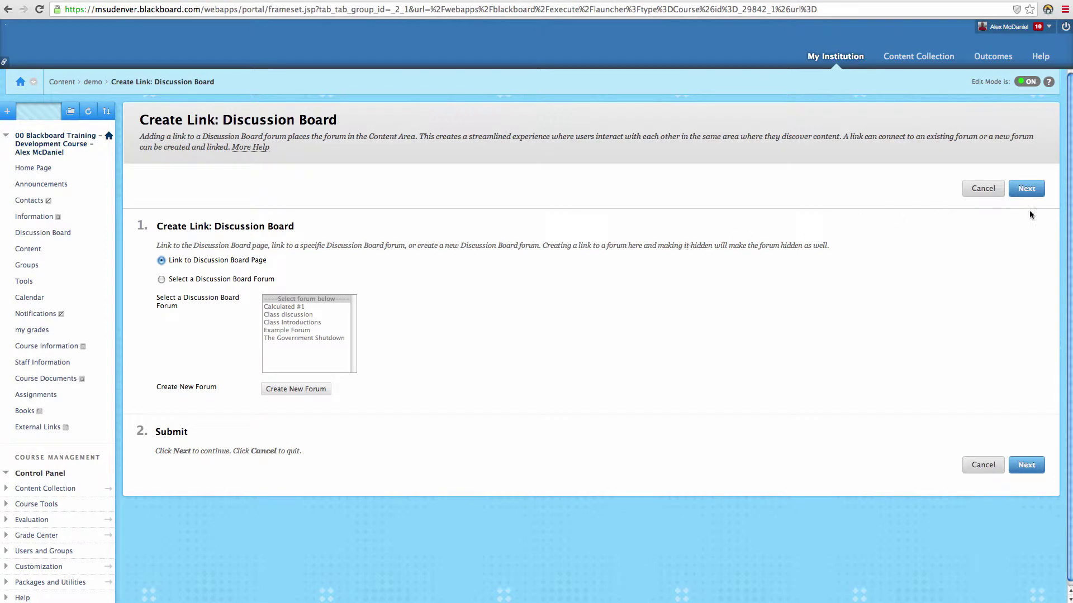
left_click(1028, 189)
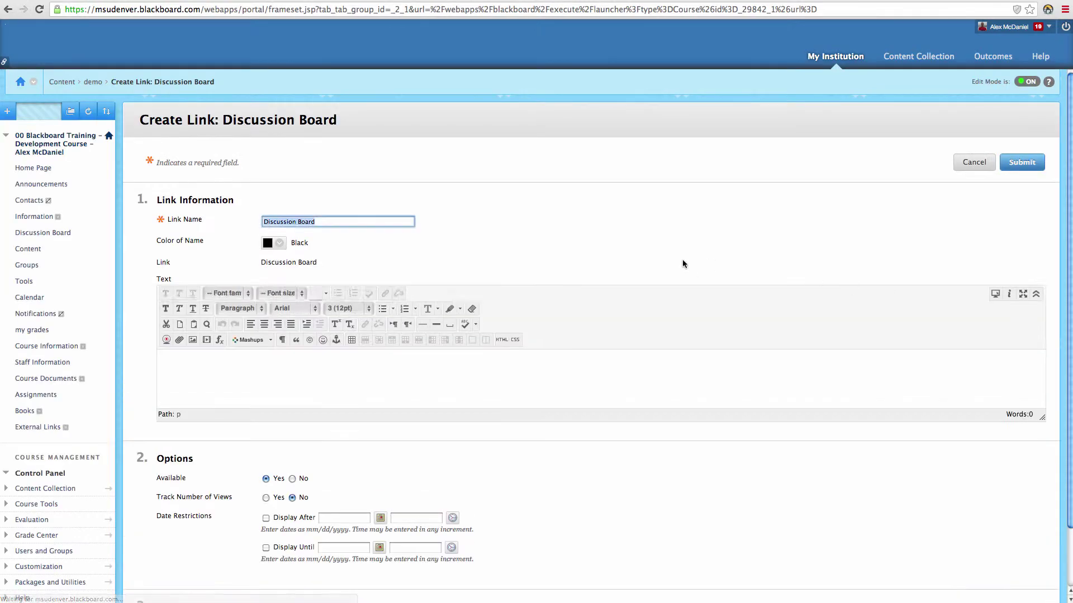
- Enter "Add description of the link." as the link's text and submit the Discussion Board link
left_click(391, 353)
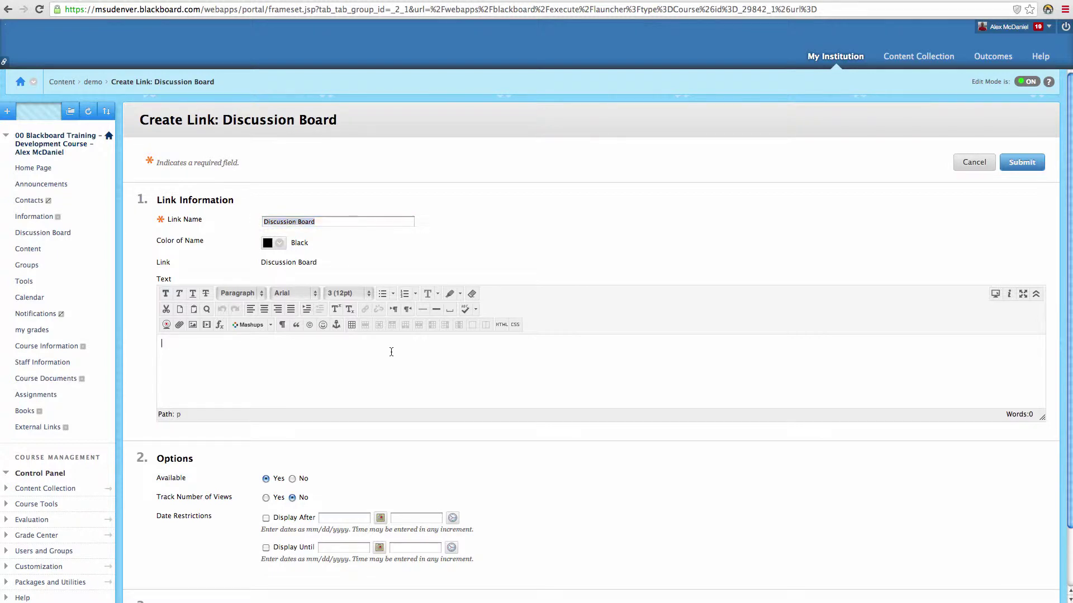
type("Add description o")
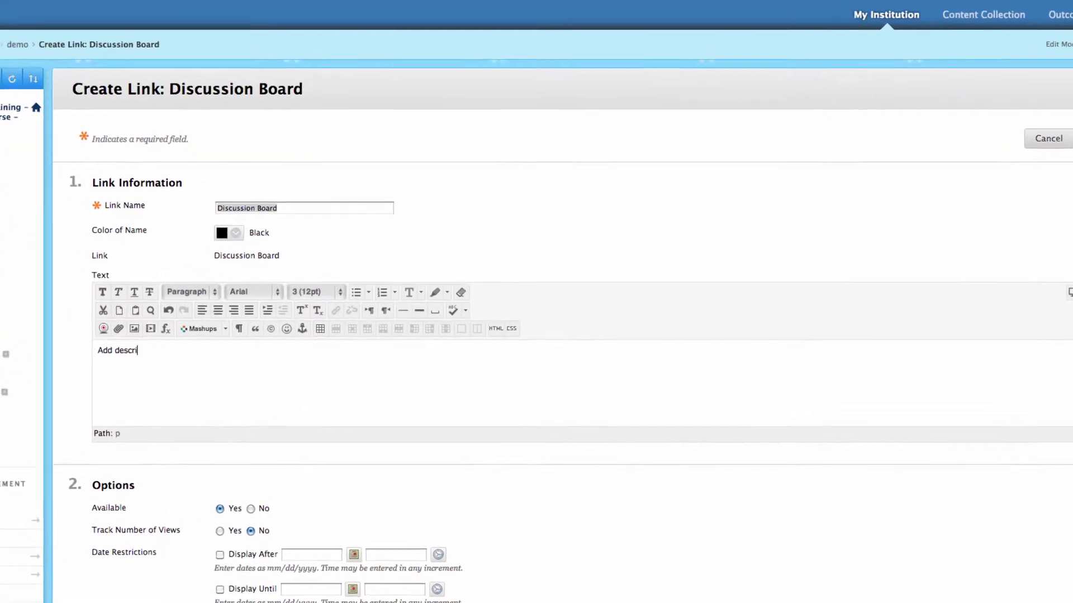
type("f the l")
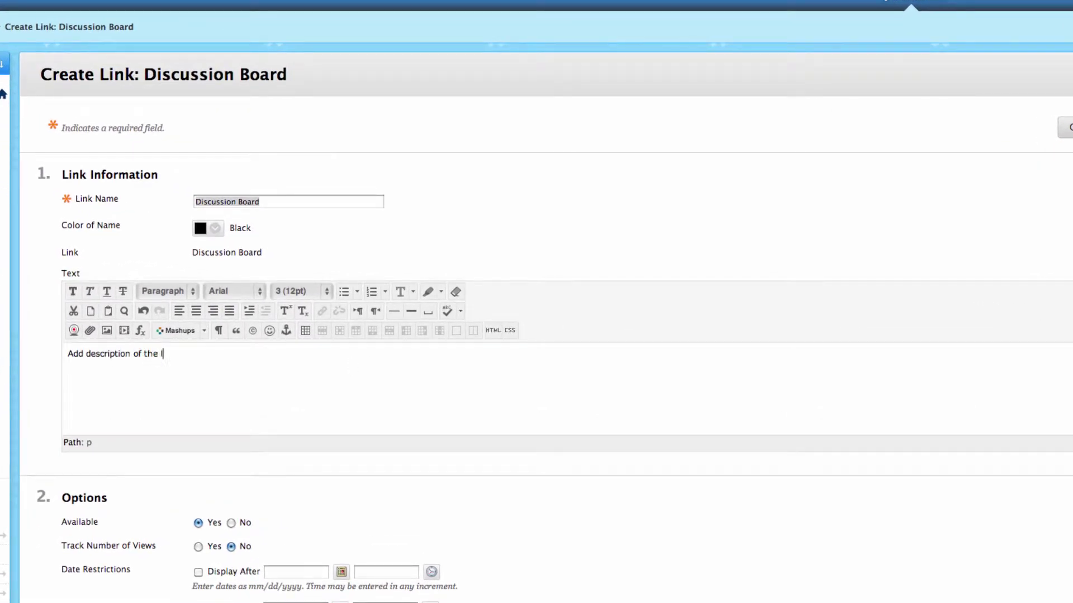
type("ink.")
scroll(352, 363, "down", 3)
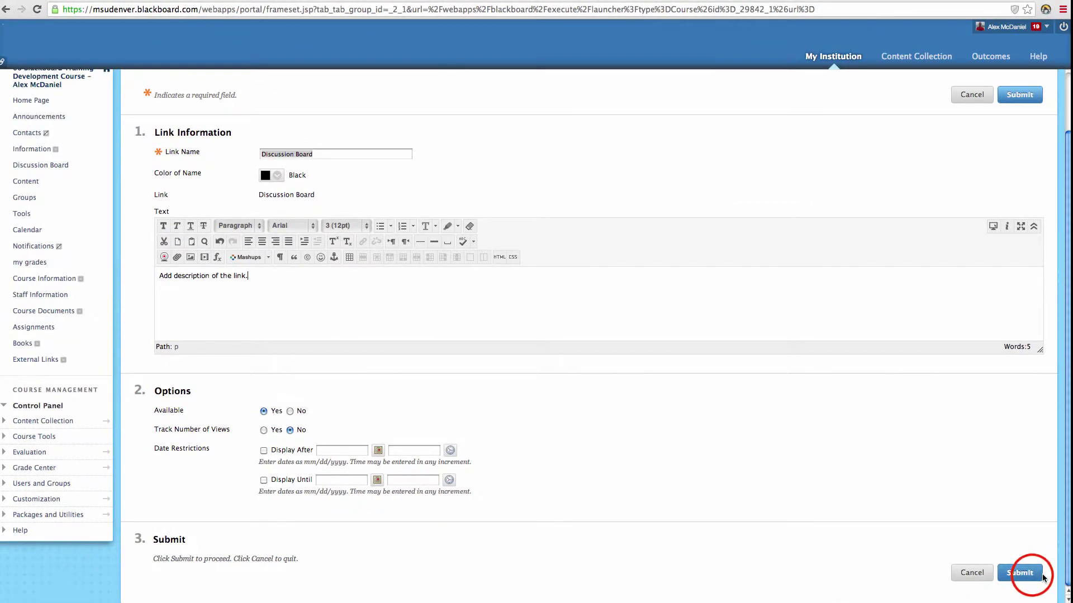
left_click(1030, 573)
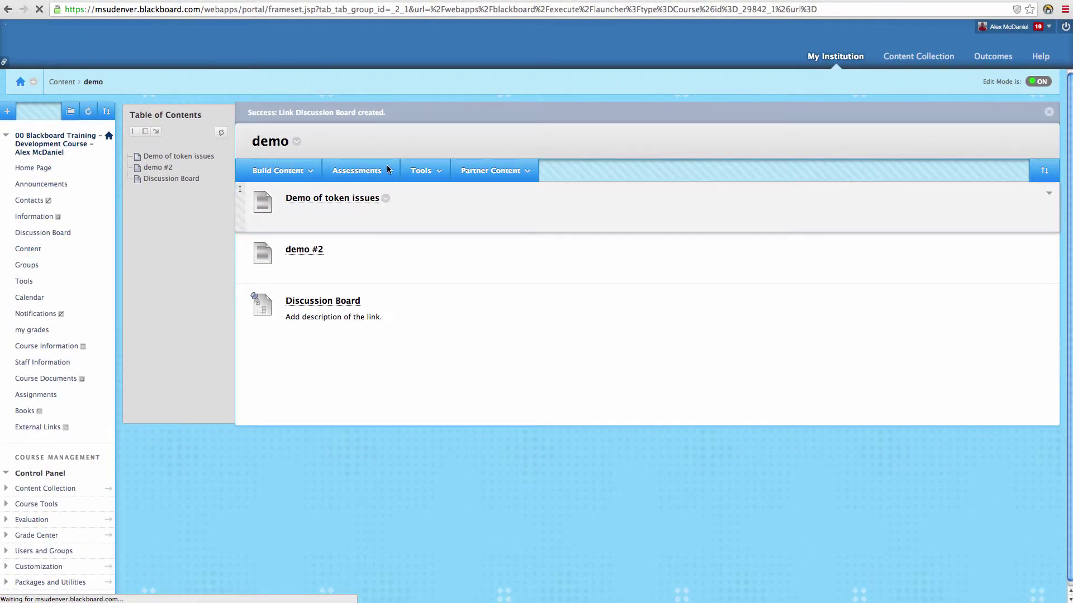
- Open the new Discussion Board link to check its target, and return to the demo module in the Content area
left_click(313, 162)
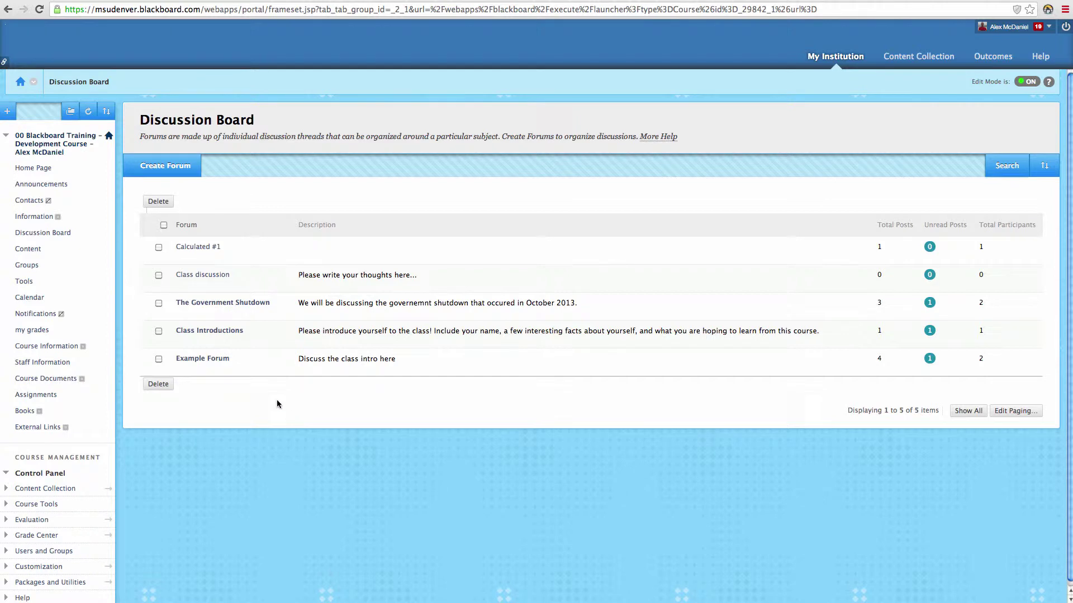
left_click(33, 258)
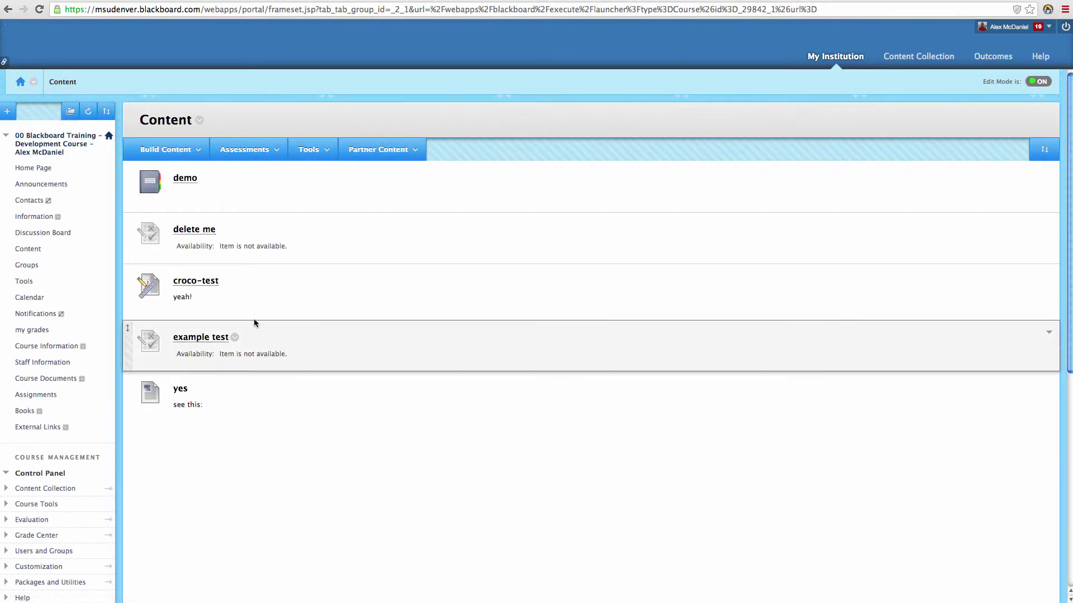
left_click(191, 179)
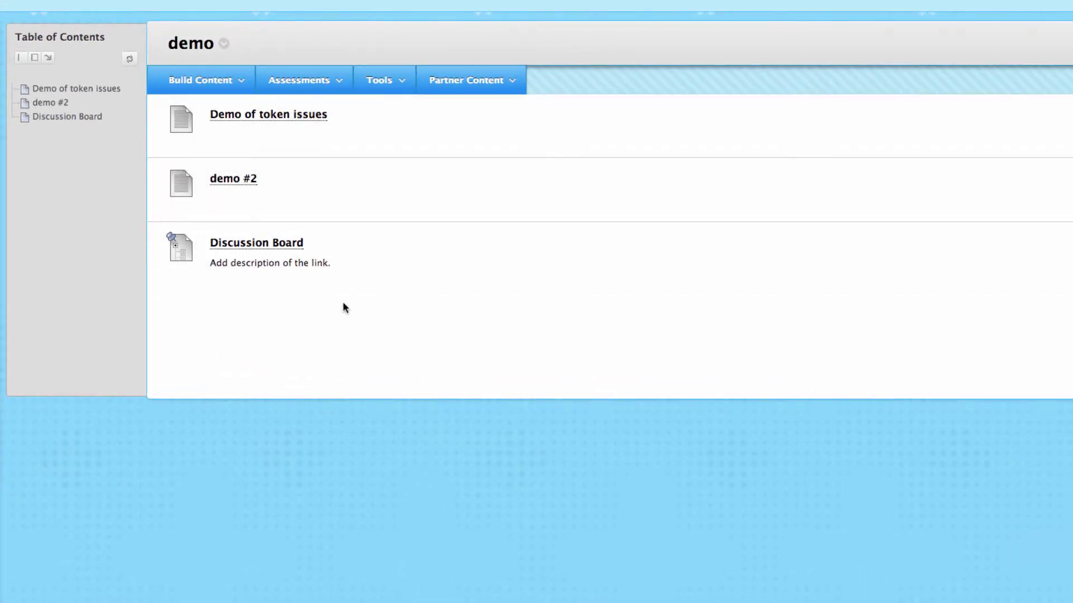
- Start another discussion board link in the demo module, targeting the specific forum Example Forum
left_click(368, 83)
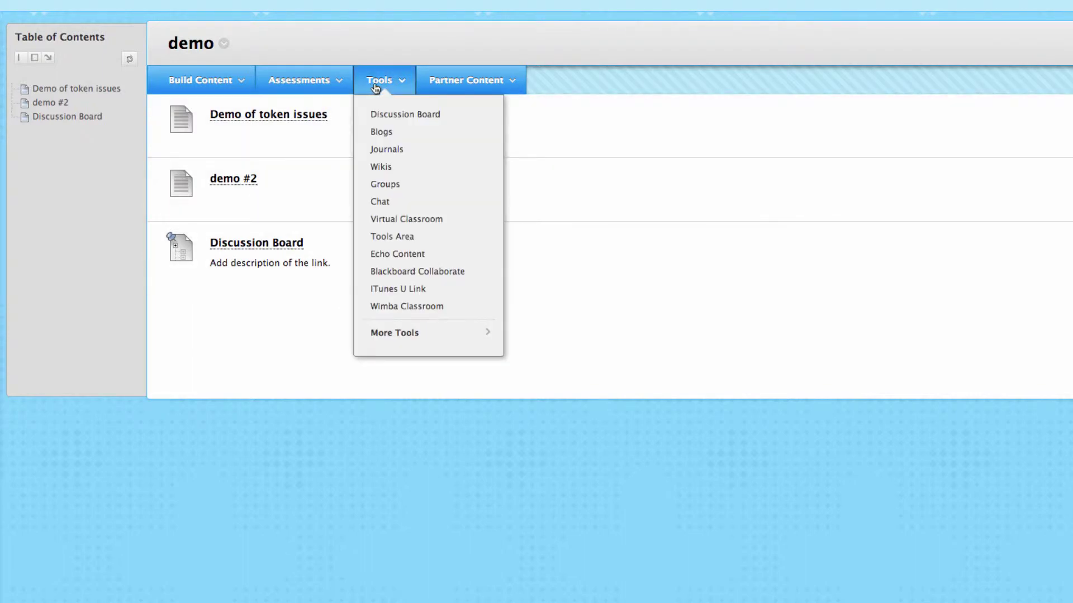
left_click(412, 118)
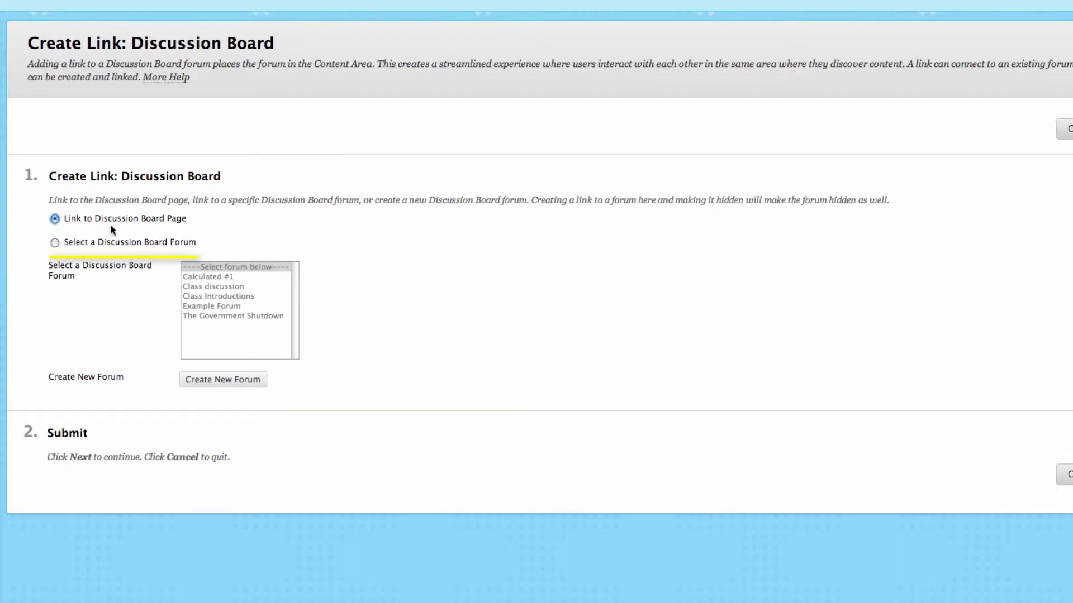
left_click(54, 243)
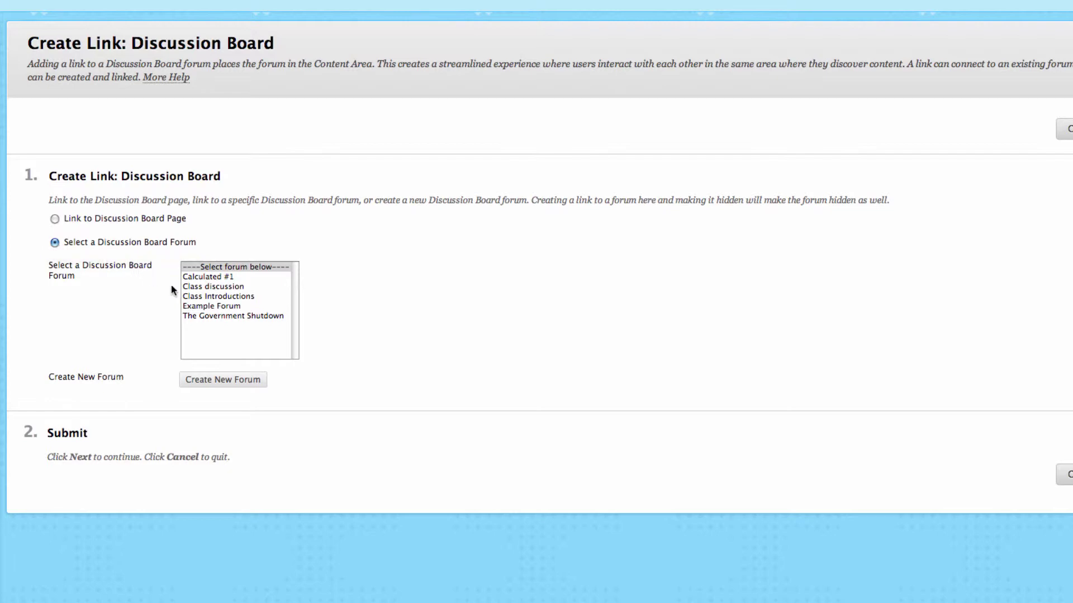
left_click(234, 307)
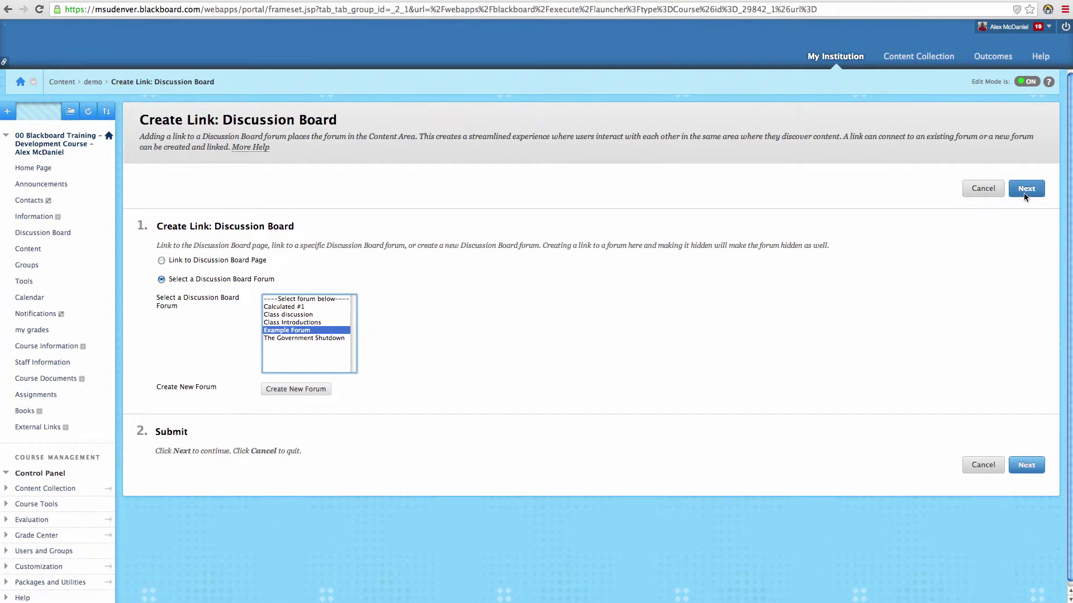
left_click(1023, 193)
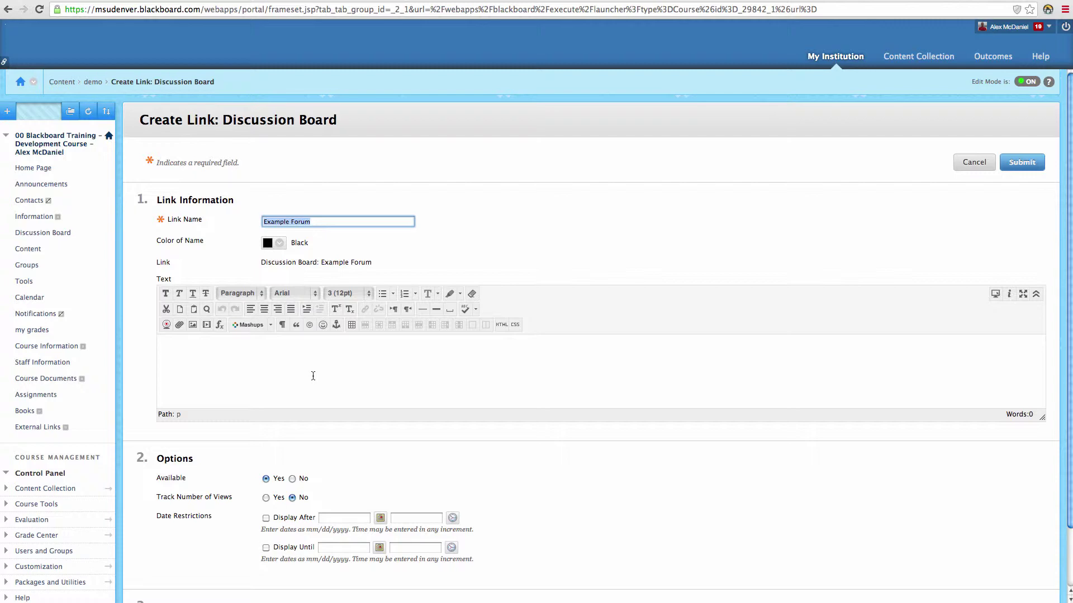
- Keep the link name Example Forum, enter the description "Link to discussion board forum....." and submit the link
left_click(319, 224)
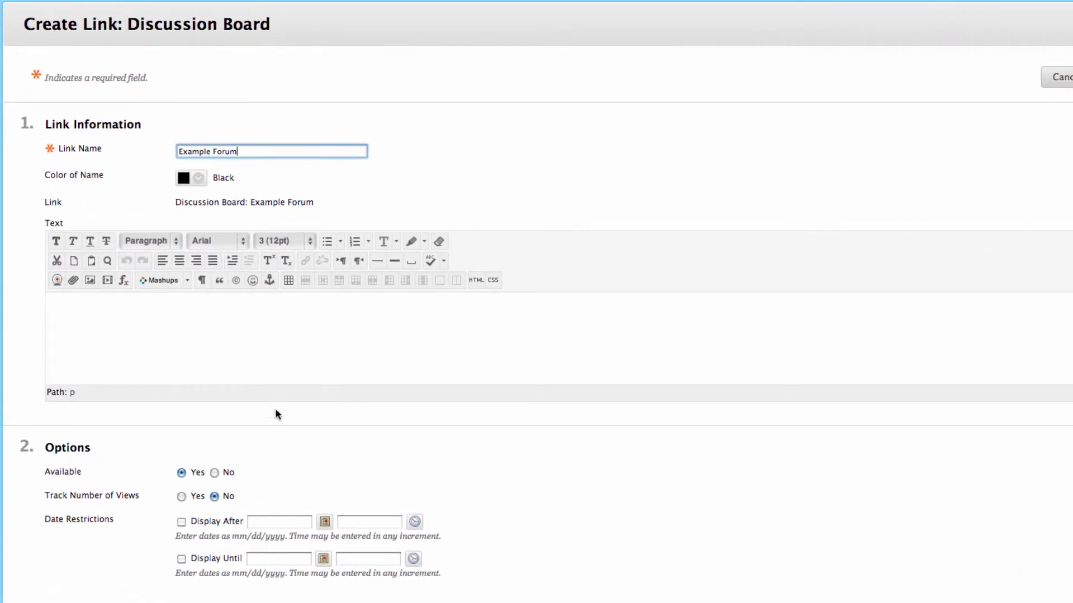
left_click(244, 334)
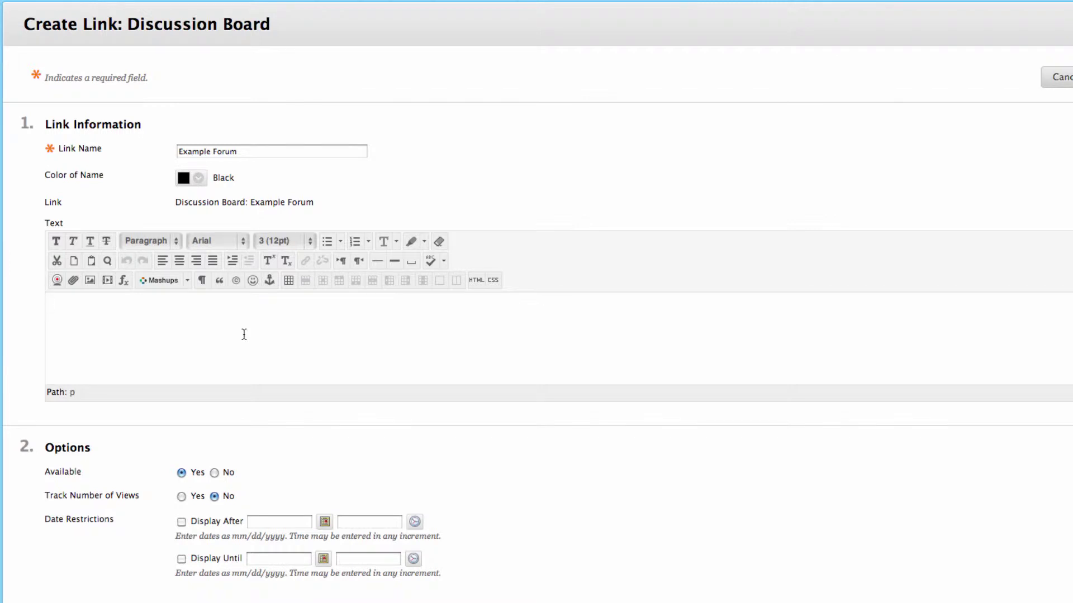
type("Link ")
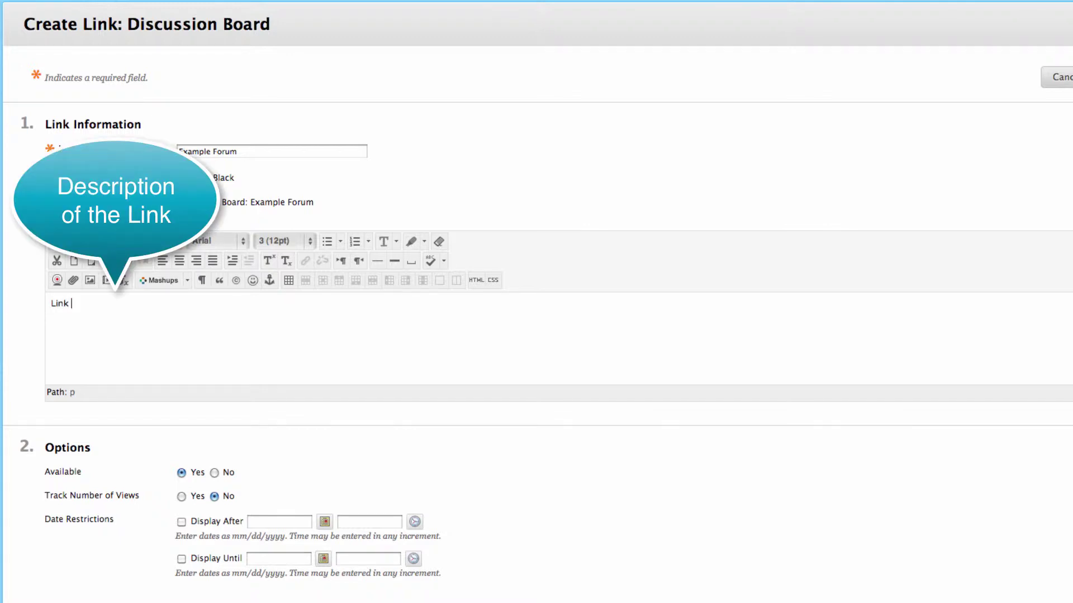
type("to discussion board forum.....")
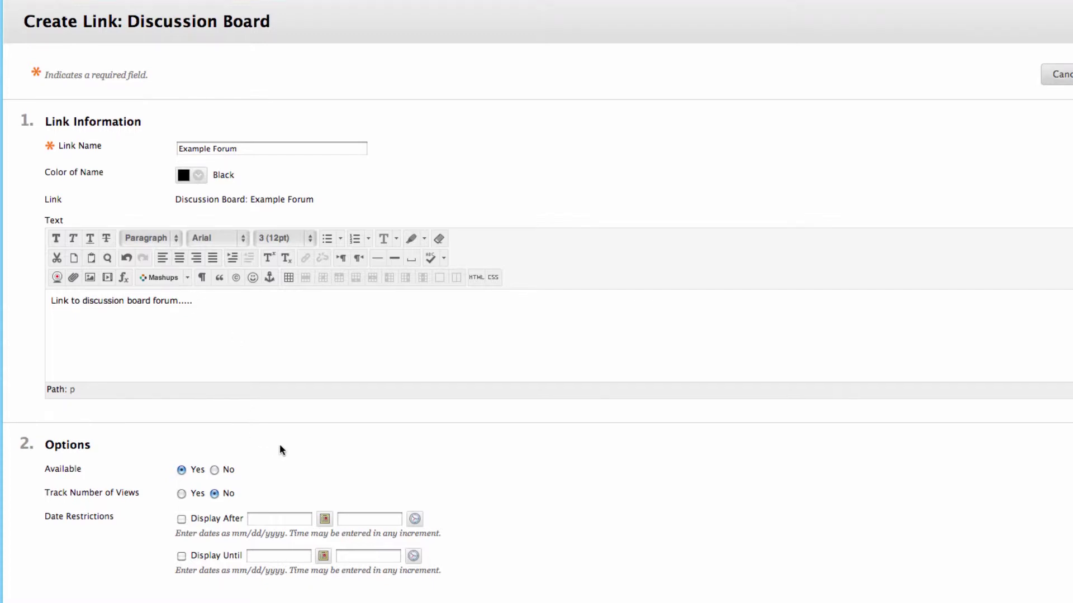
scroll(457, 440, "down", 2)
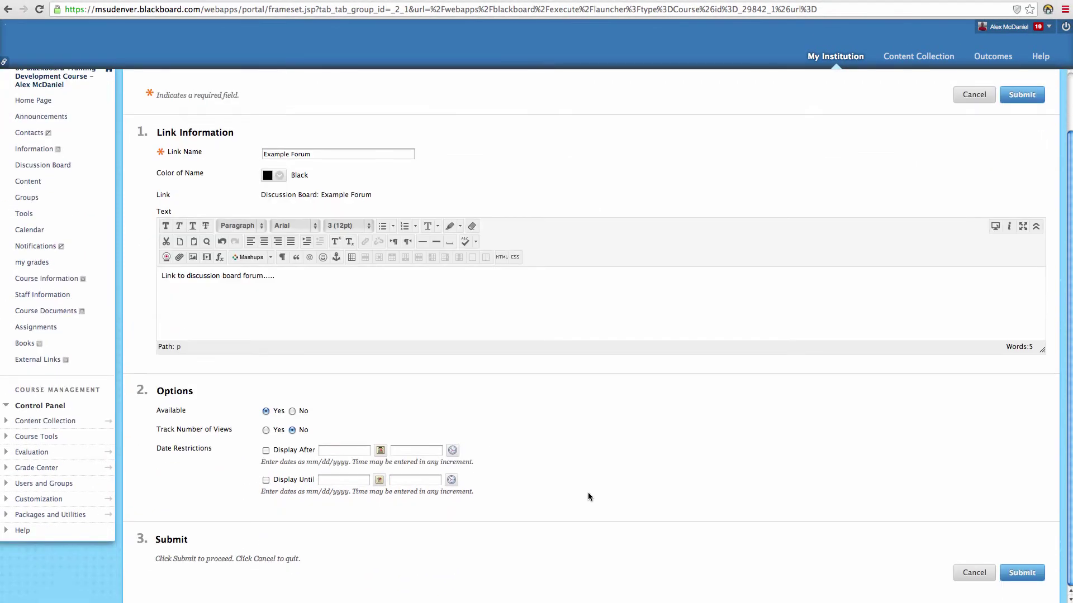
left_click(1022, 572)
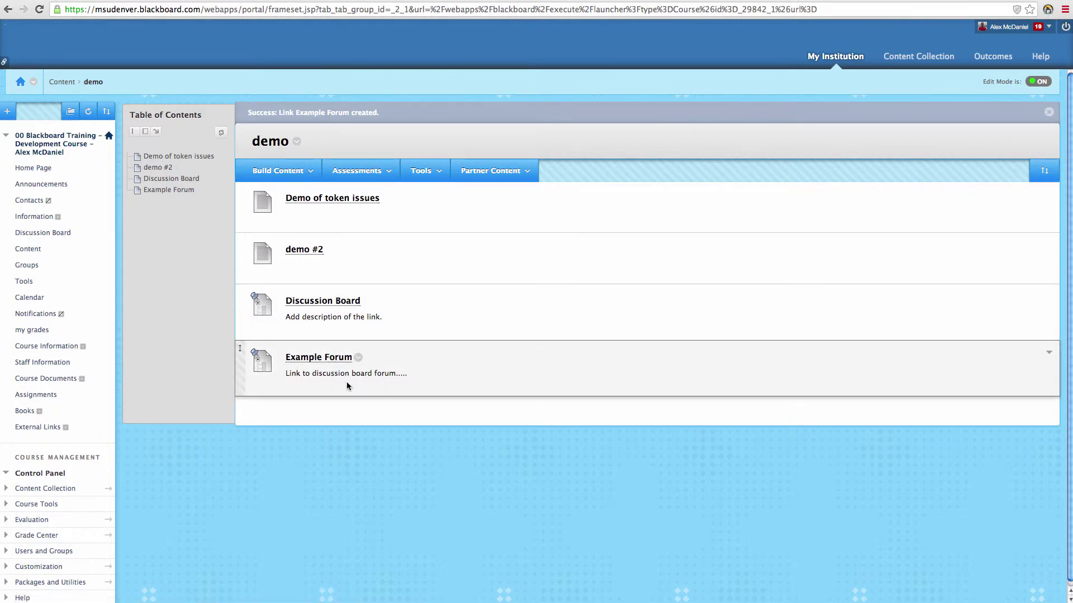
- Check the targets of both the Discussion Board link and the Example Forum link in the demo module
left_click(319, 302)
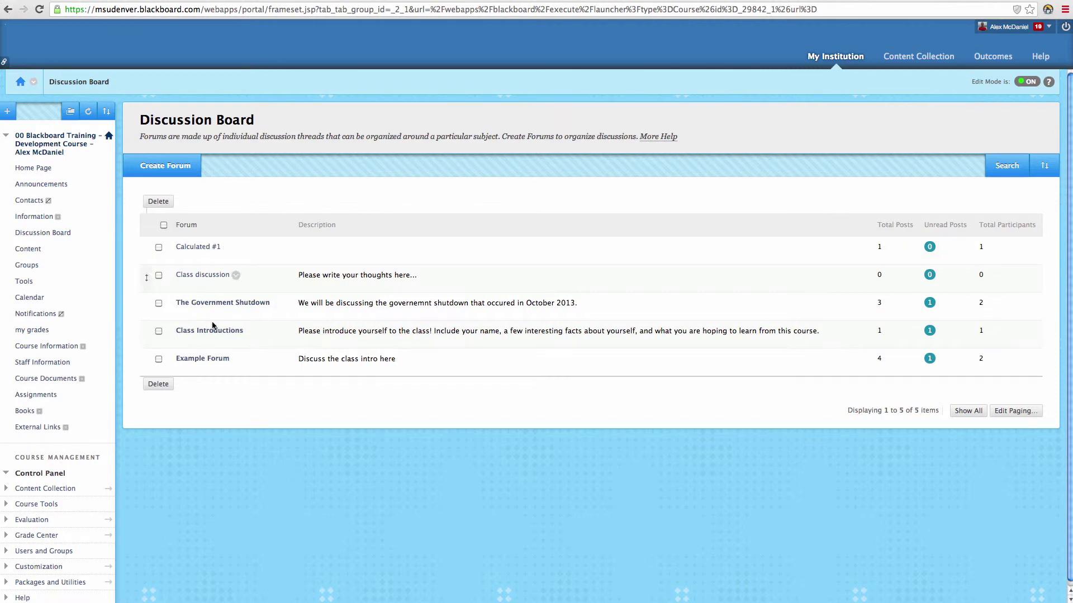
left_click(11, 13)
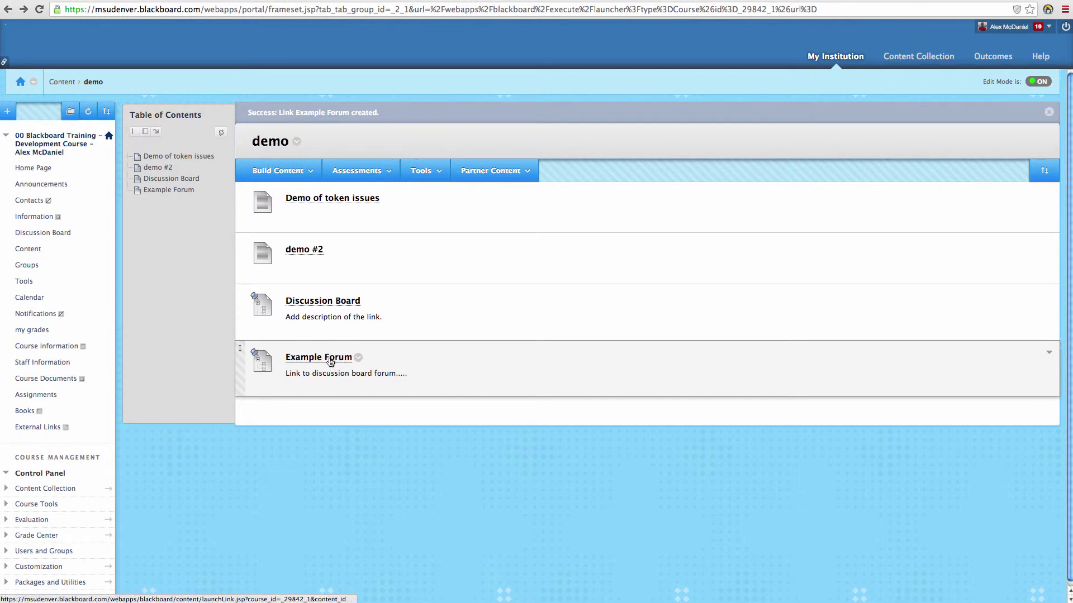
left_click(330, 358)
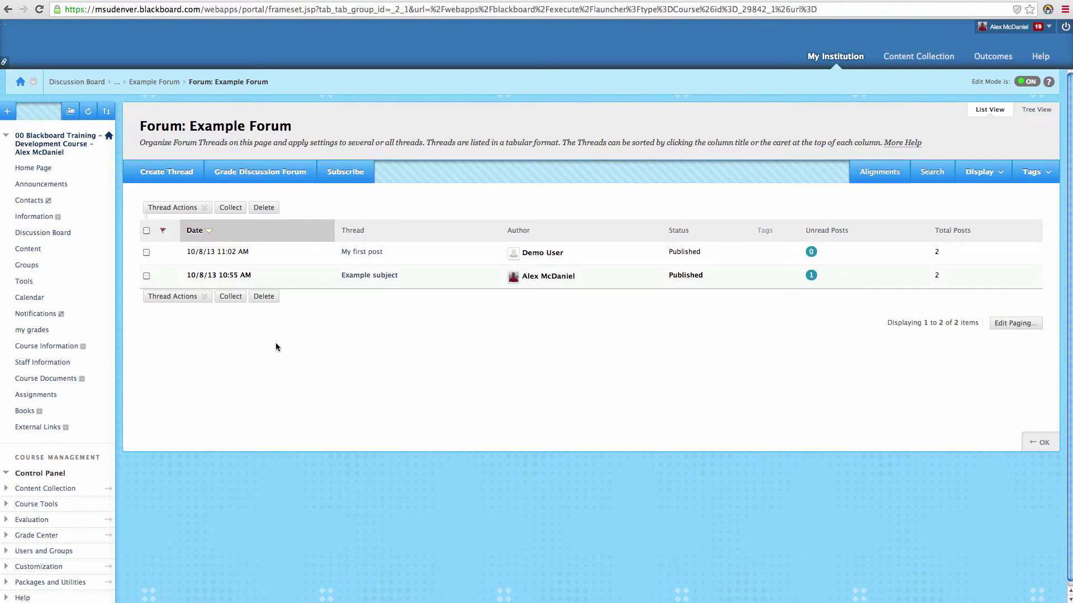
- Switch the course to Student View and open its Content area
scroll(138, 333, "down", 1)
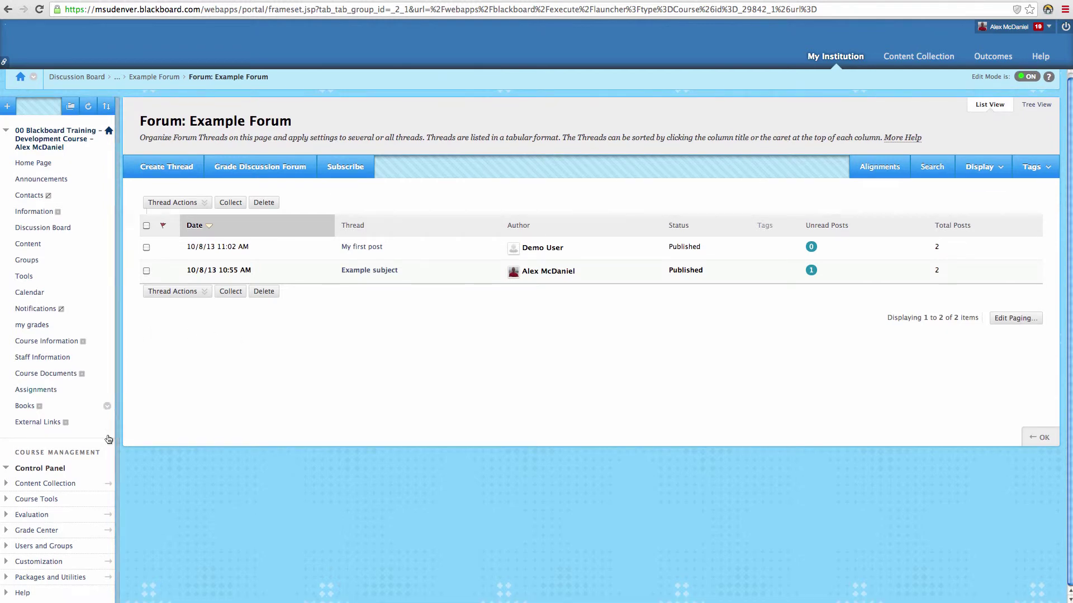
left_click(48, 497)
scroll(48, 495, "down", 5)
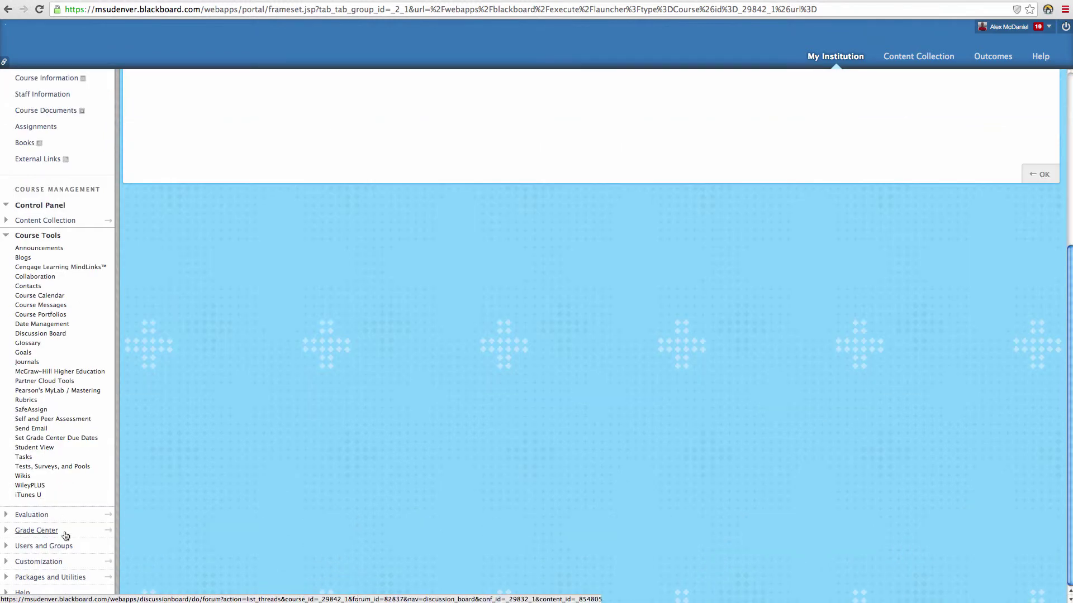
left_click(38, 467)
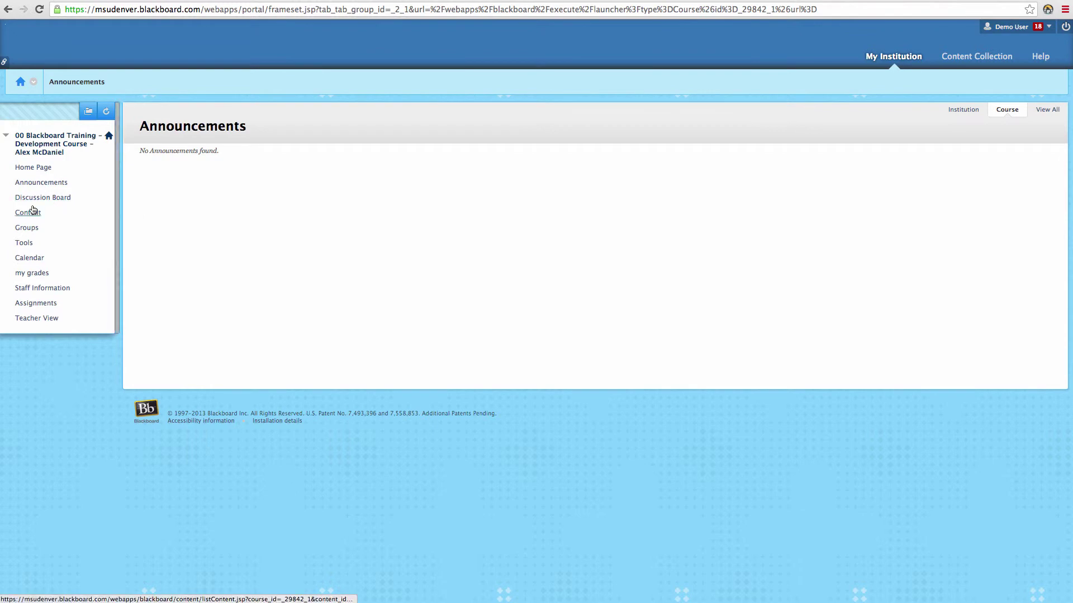
left_click(31, 212)
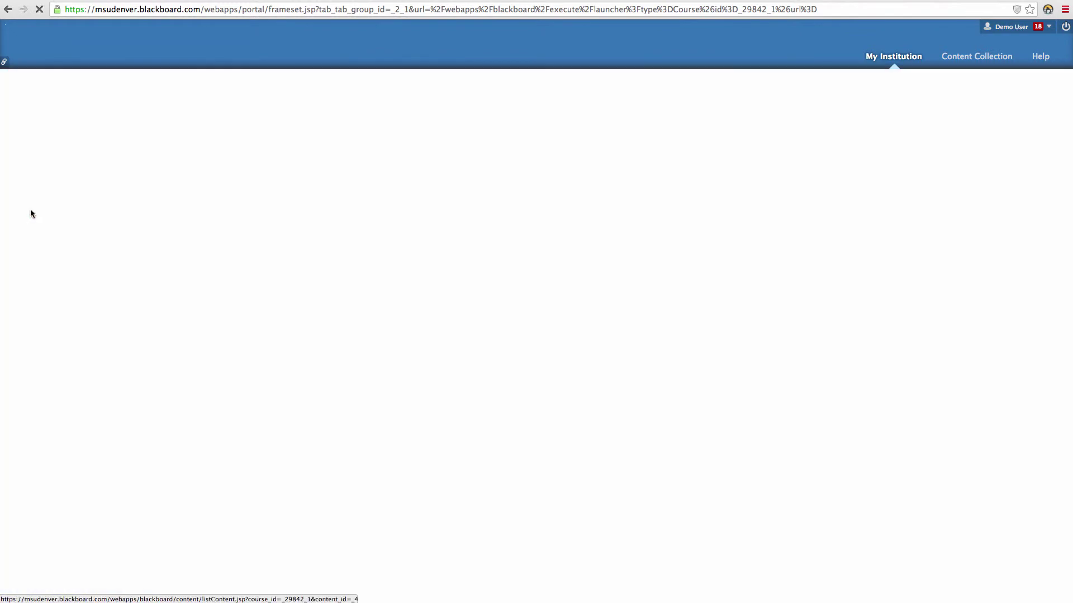
- Open the demo module as a student and launch its Discussion Board link to check the target
left_click(185, 155)
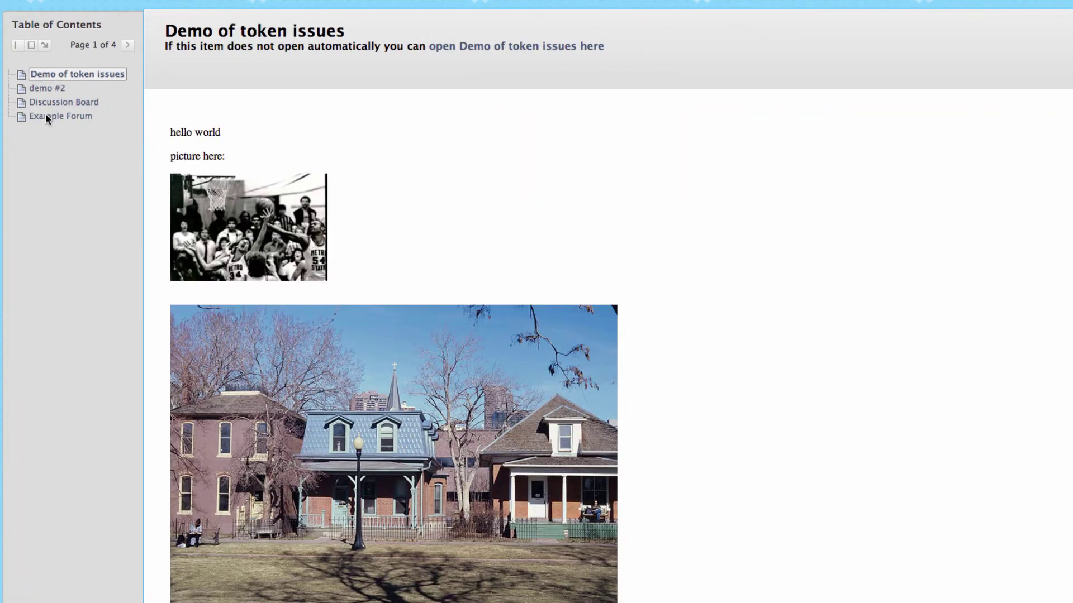
left_click(45, 115)
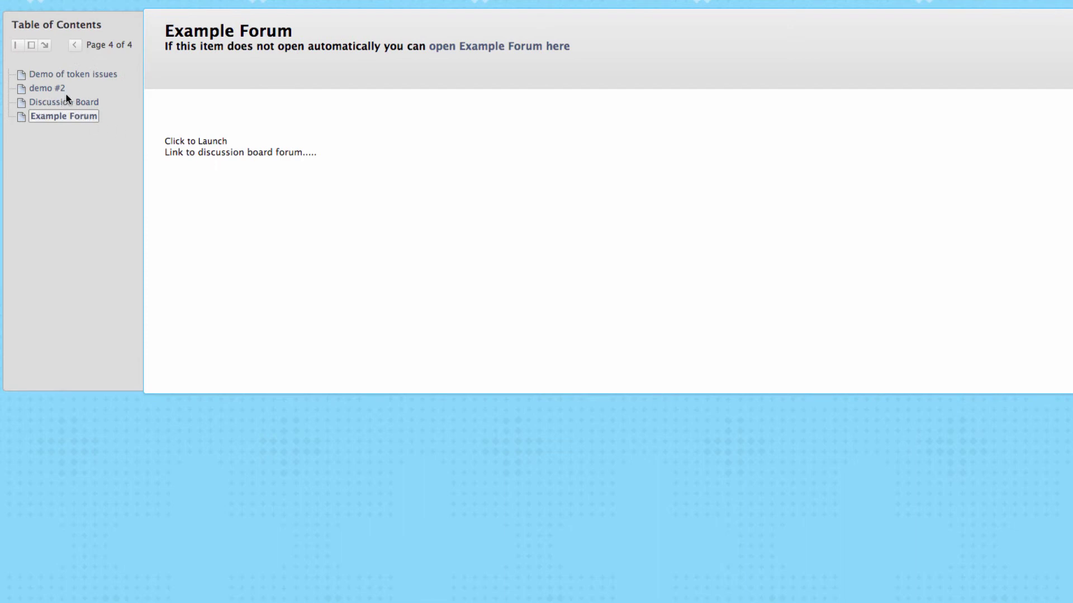
left_click(95, 103)
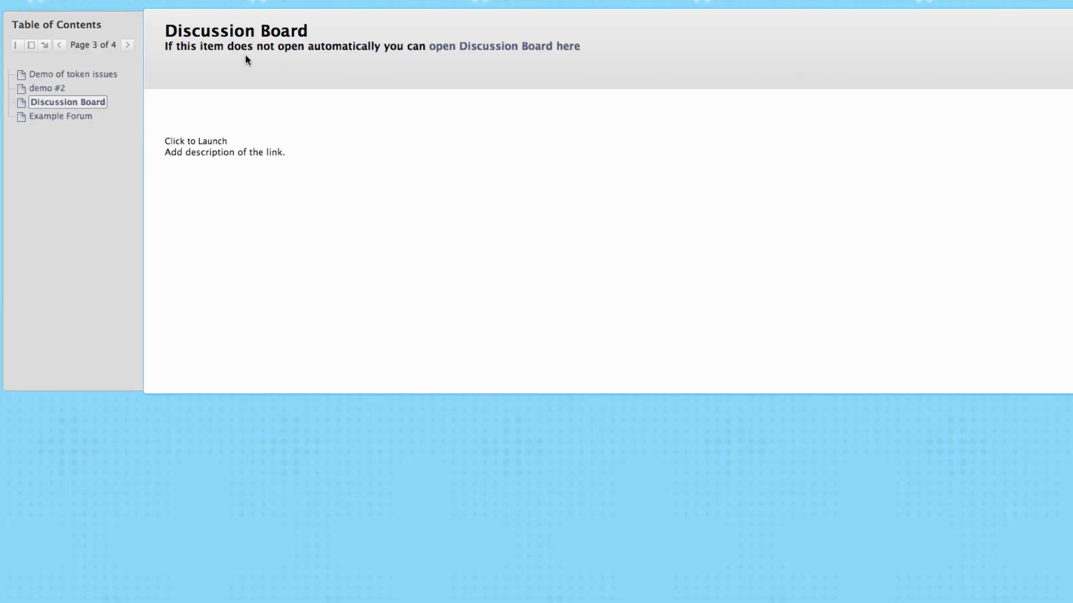
left_click(210, 143)
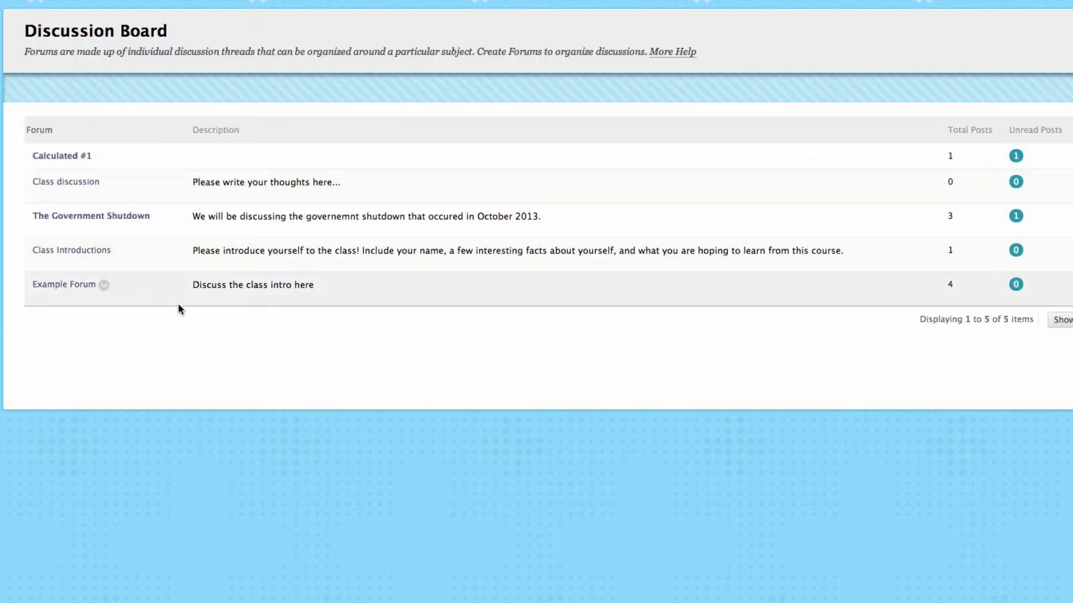
- Return to the module and launch the Example Forum link to check its target as a student
key("alt+Left")
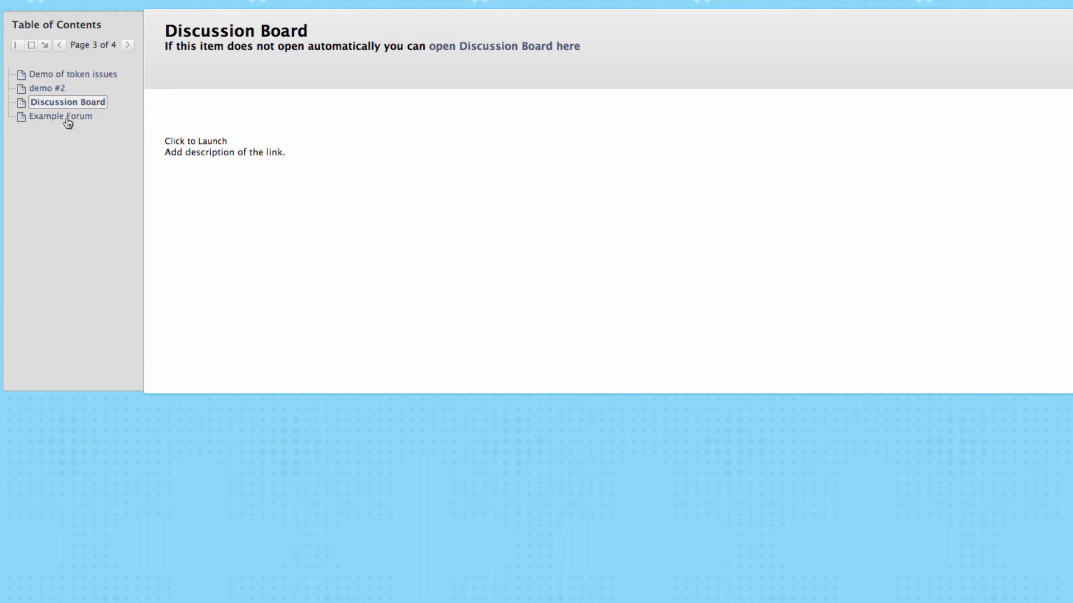
left_click(69, 118)
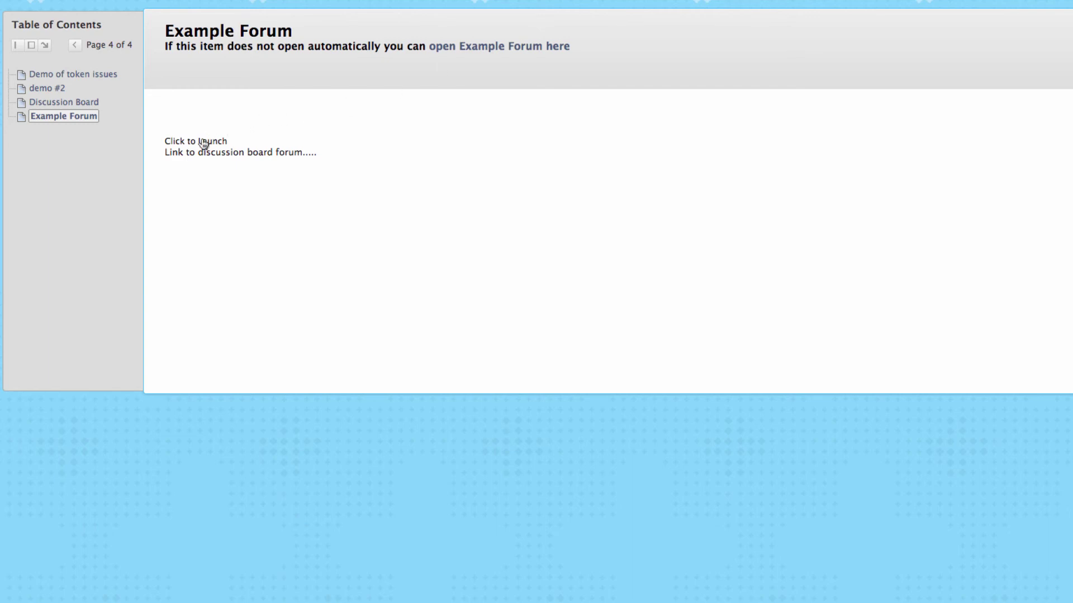
left_click(191, 153)
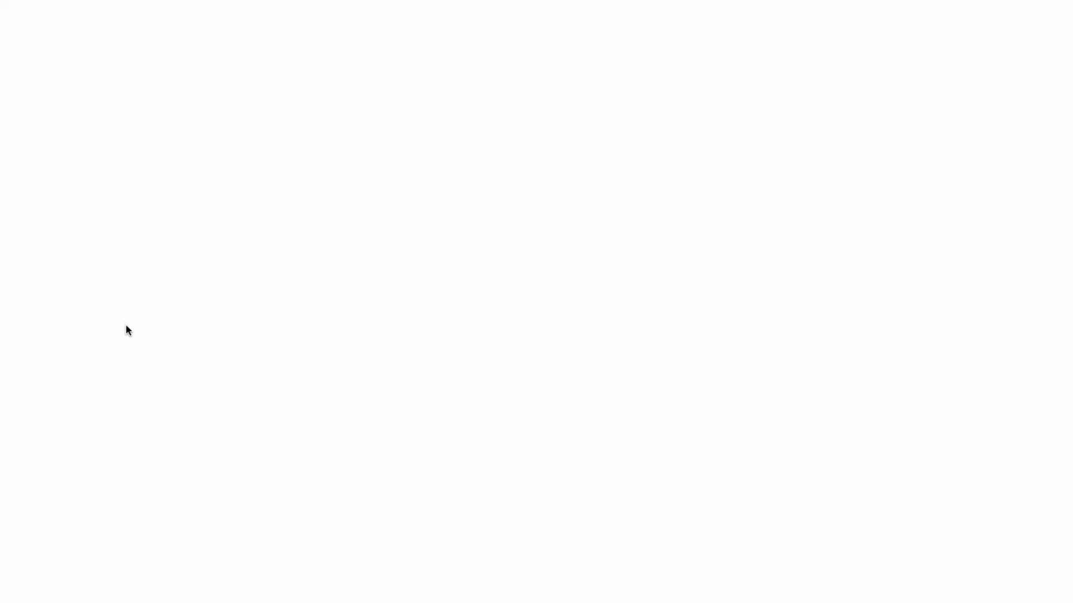